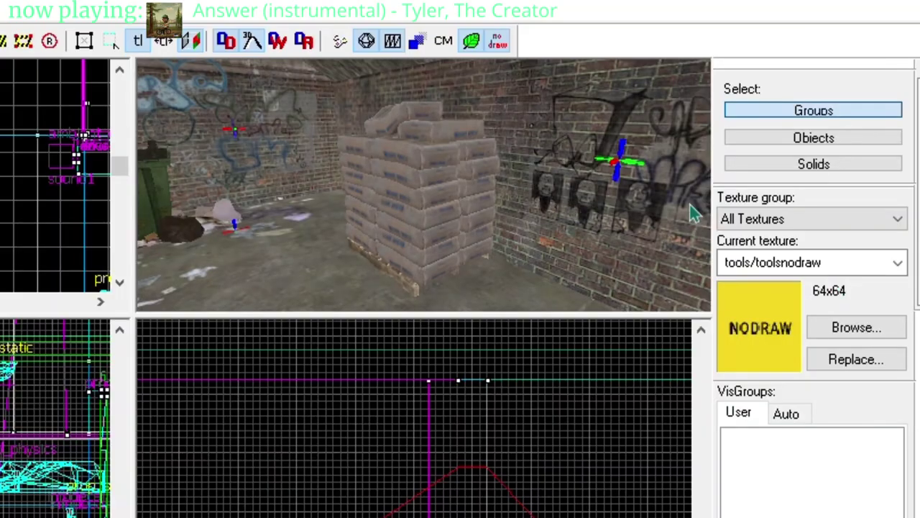
Zoom around the brick room and deselect the crates and TV props.
{"action": "left_click", "coordinate": [421, 187]}
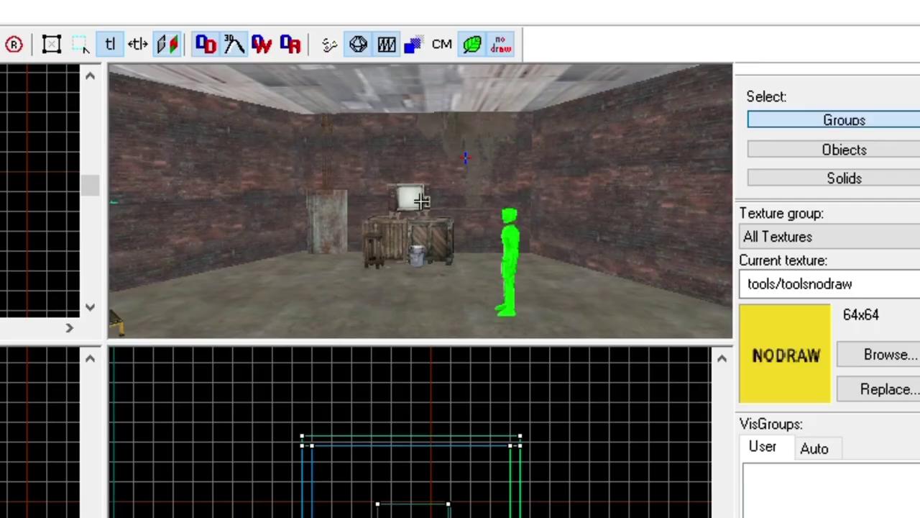
{"action": "scroll", "coordinate": [421, 201], "scroll_direction": "up", "scroll_amount": 3}
{"action": "scroll", "coordinate": [420, 202], "scroll_direction": "down", "scroll_amount": 3}
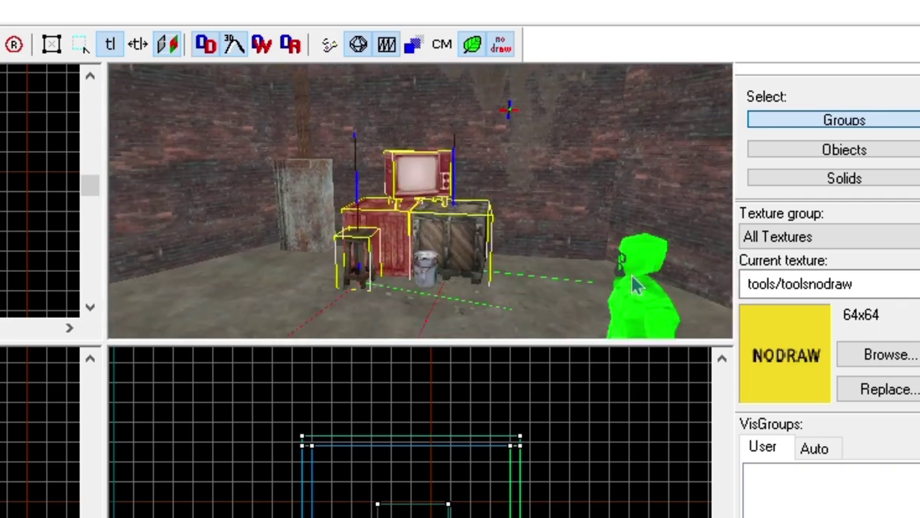
{"action": "scroll", "coordinate": [709, 312], "scroll_direction": "up", "scroll_amount": 5}
{"action": "scroll", "coordinate": [712, 232], "scroll_direction": "down", "scroll_amount": 2}
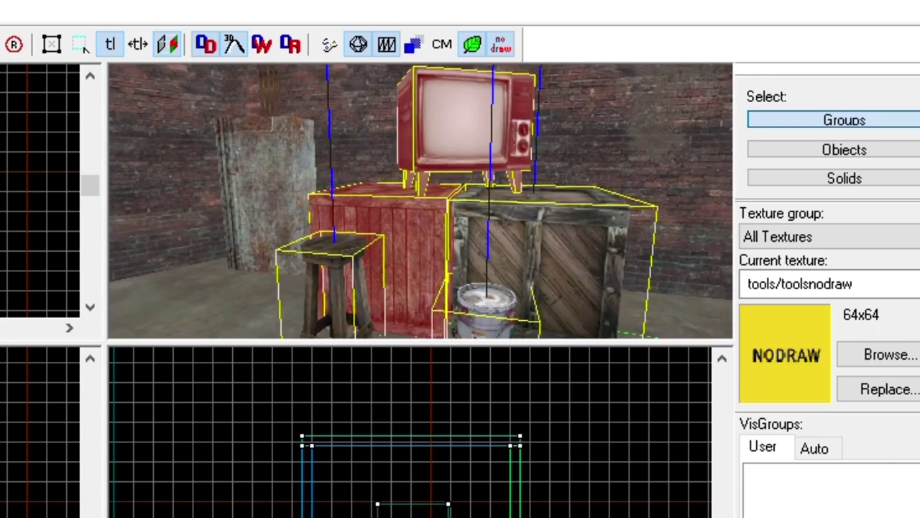
{"action": "key", "text": "Escape"}
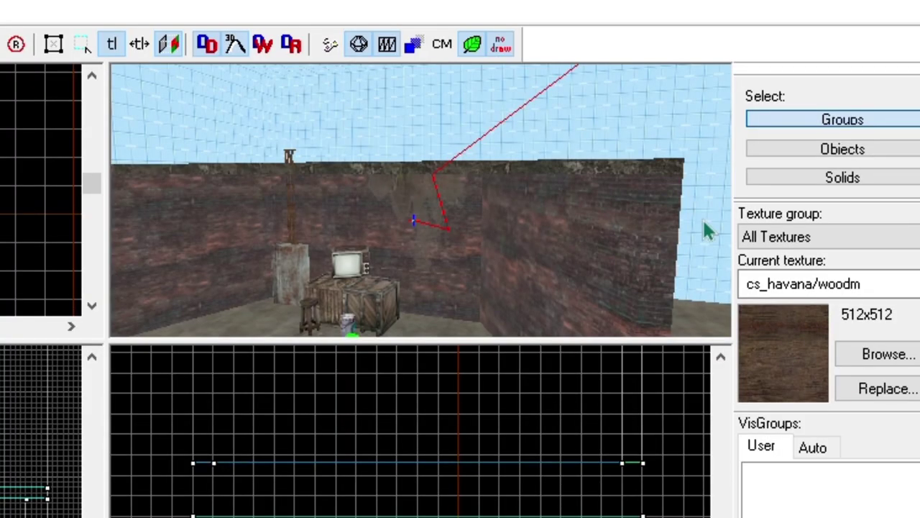
Fly the 3D camera along the red leak line, past the brick wall, to the gap.
{"action": "key", "text": "z"}
{"action": "key", "text": "w"}
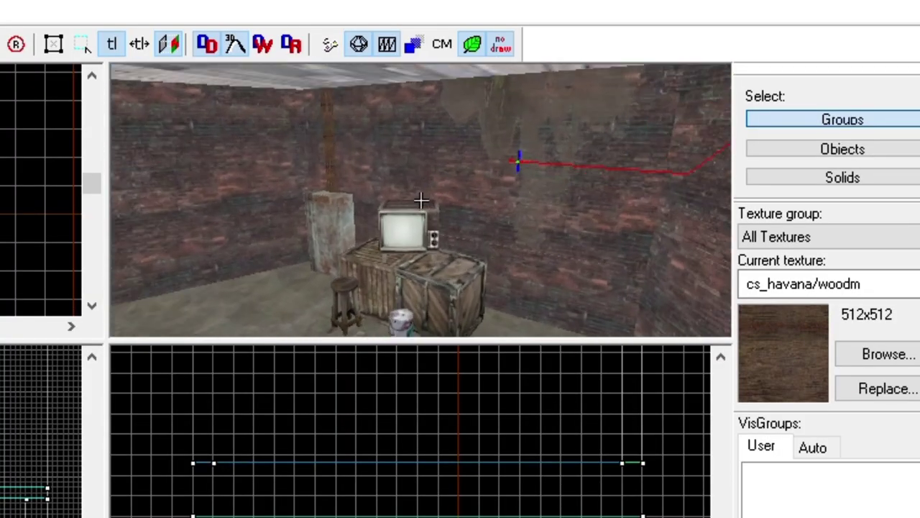
{"action": "key", "text": "w"}
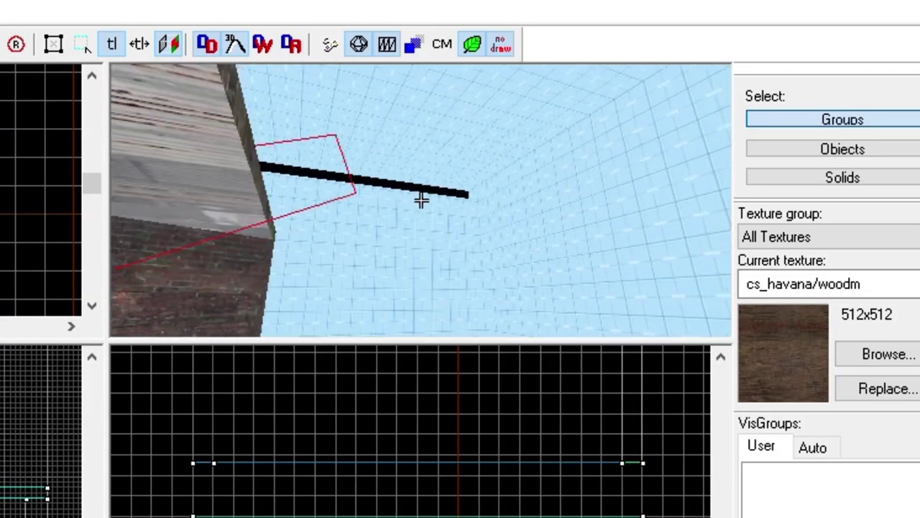
{"action": "key", "text": "w"}
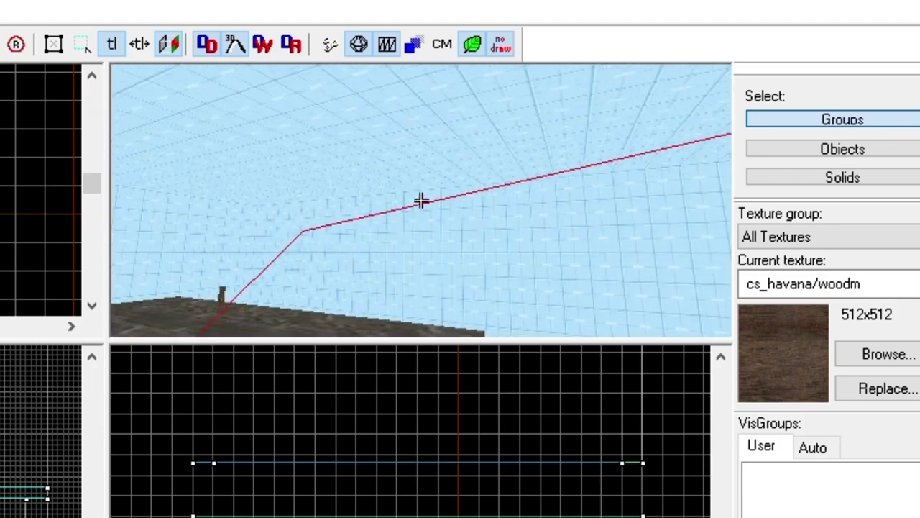
{"action": "key", "text": "w"}
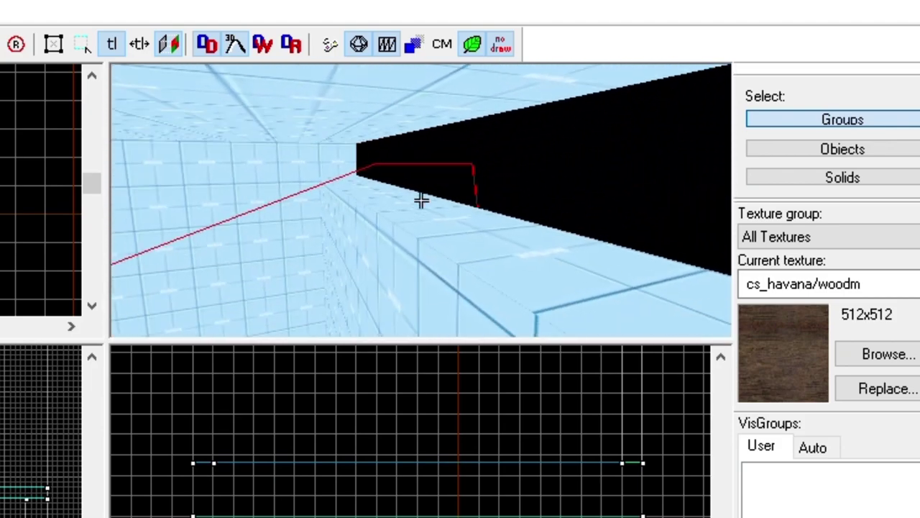
Stretch the skybox wall brush beside the gap up to 640 units.
{"action": "key", "text": "z"}
{"action": "left_click", "coordinate": [695, 288]}
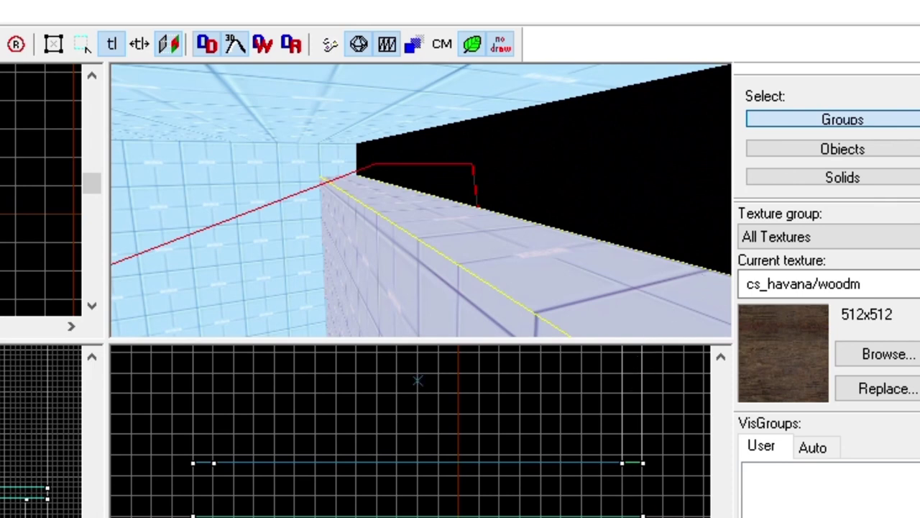
{"action": "scroll", "coordinate": [417, 378], "scroll_direction": "up", "scroll_amount": 2}
{"action": "mouse_move", "coordinate": [403, 517]}
{"action": "left_mouse_down"}
{"action": "mouse_move", "coordinate": [386, 517]}
{"action": "mouse_move", "coordinate": [403, 498]}
{"action": "left_mouse_up"}
{"action": "key", "text": "Escape"}
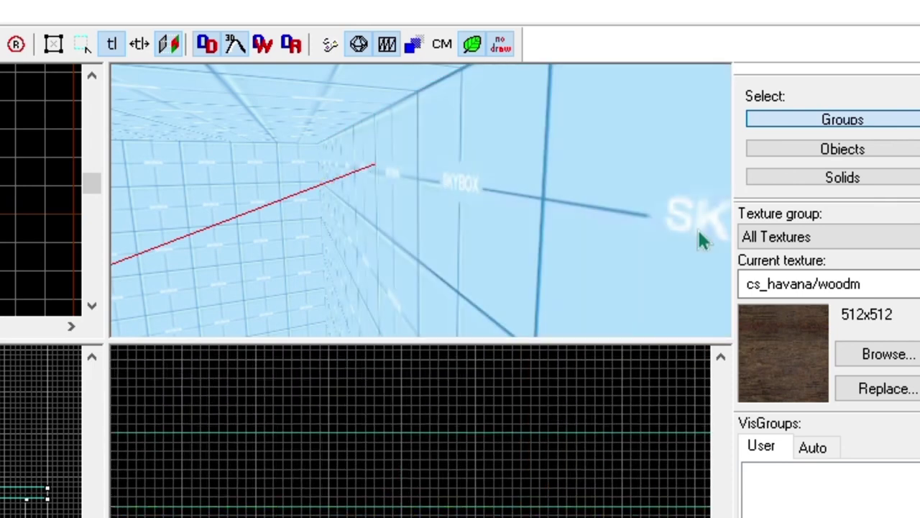
Toggle free-look in the 3D view and return from the game's pause menu.
{"action": "key", "text": "z"}
{"action": "key", "text": "z"}
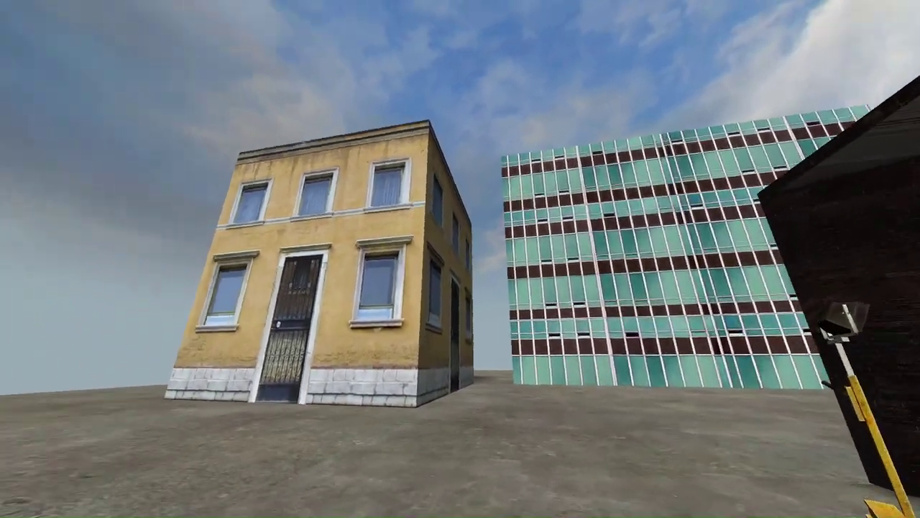
{"action": "key", "text": "Escape"}
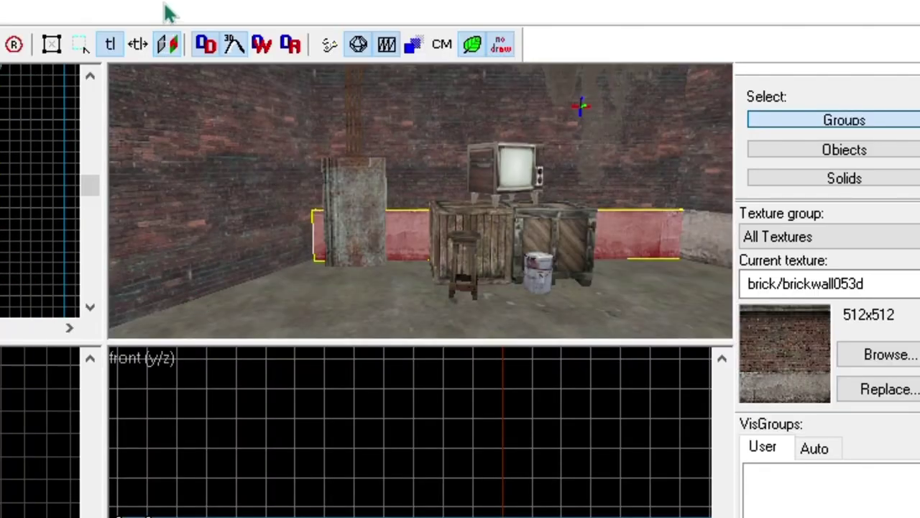
Place the low wall-base strip along the left brick wall.
{"action": "key", "text": "ctrl+z"}
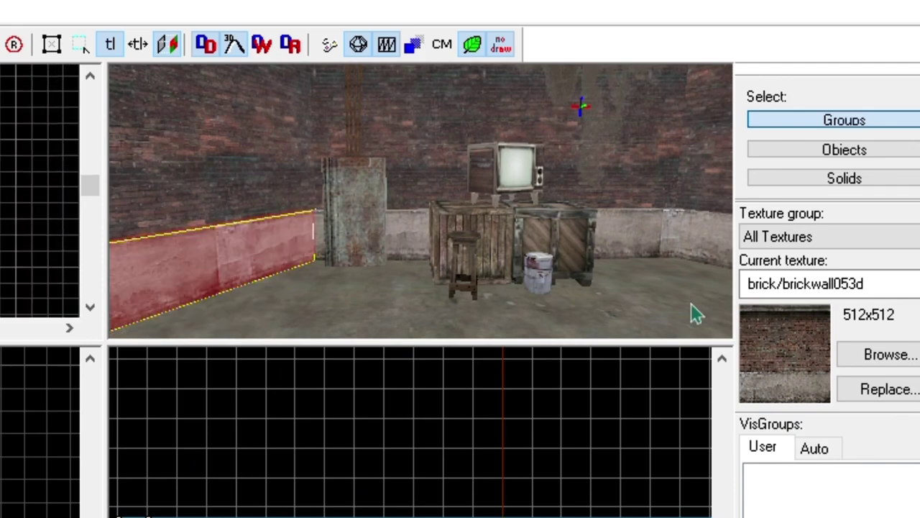
{"action": "scroll", "coordinate": [713, 230], "scroll_direction": "down", "scroll_amount": 6}
{"action": "key", "text": "Right"}
{"action": "key", "text": "Up"}
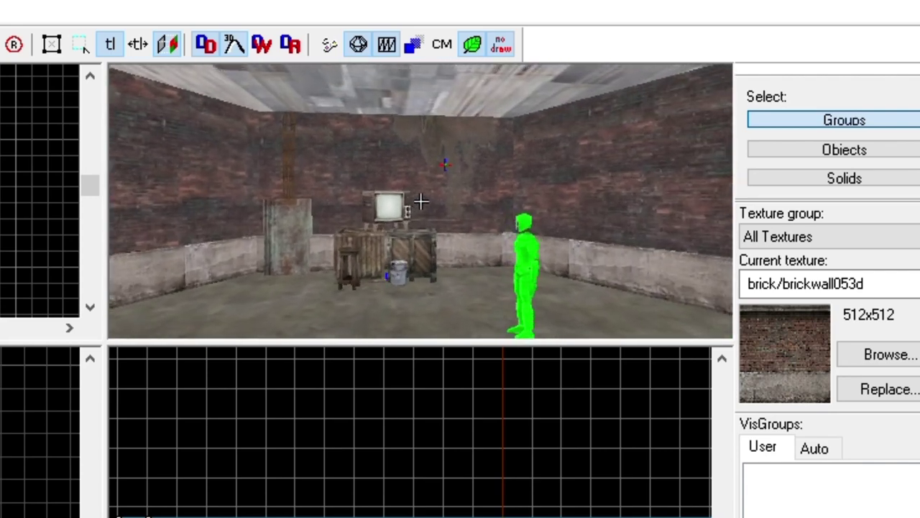
{"action": "key", "text": "Right"}
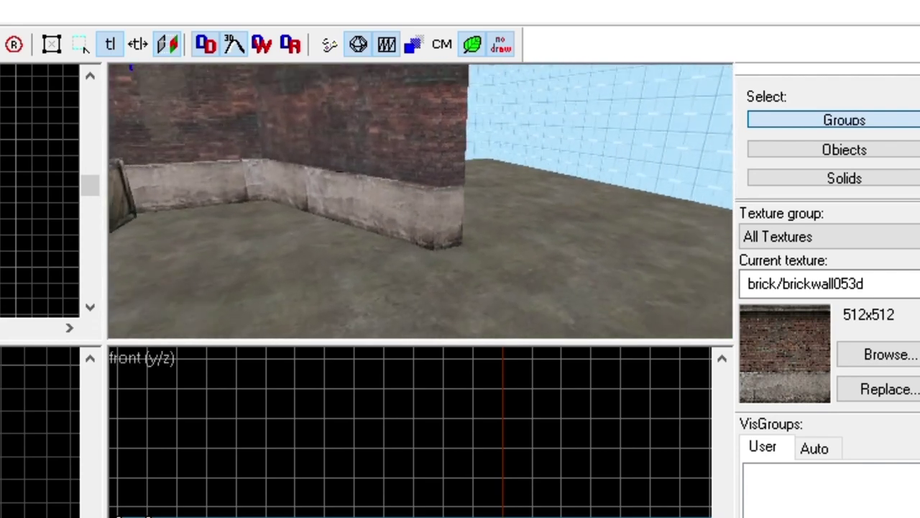
{"action": "key", "text": "Left"}
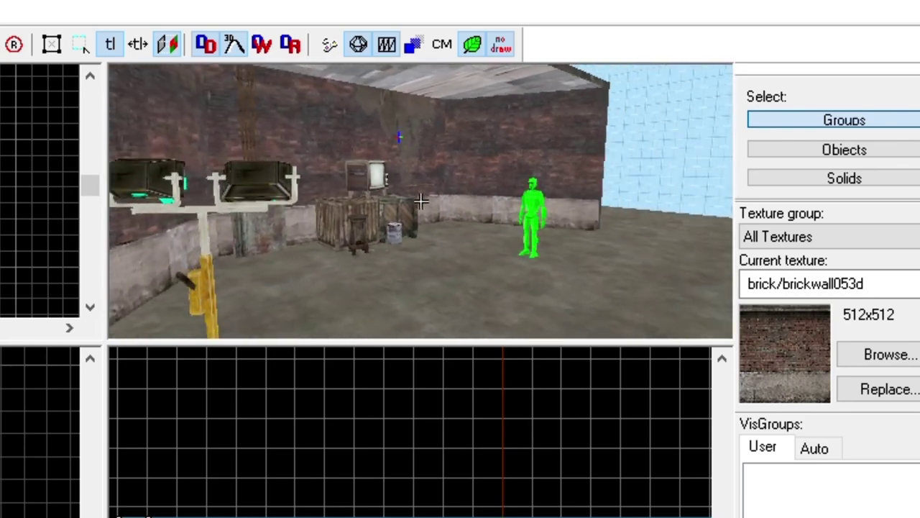
{"action": "left_click_drag", "start_coordinate": [421, 203], "coordinate": [714, 232]}
{"action": "key", "text": "Right"}
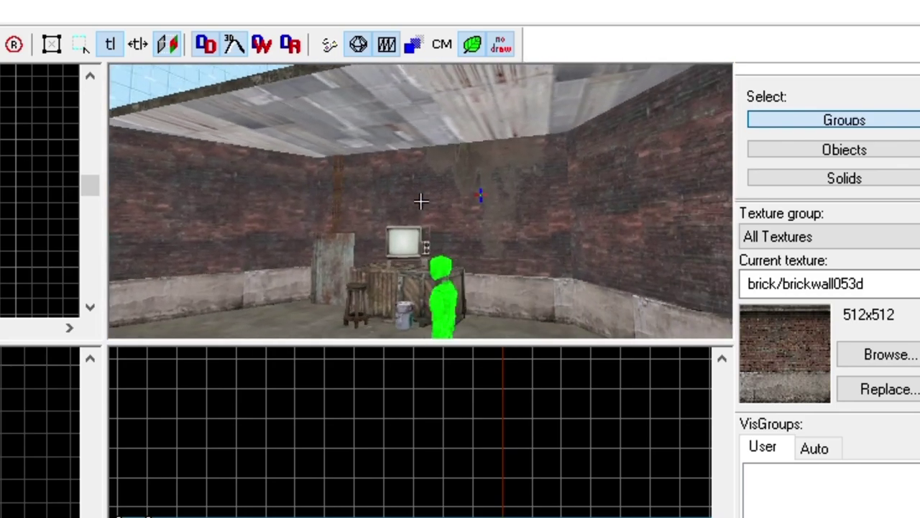
{"action": "key", "text": "w"}
{"action": "key", "text": "d"}
{"action": "key", "text": "Up"}
{"action": "key", "text": "s"}
{"action": "key", "text": "w"}
{"action": "key", "text": "Up"}
{"action": "key", "text": "Down"}
{"action": "key", "text": "w"}
{"action": "key", "text": "Right"}
{"action": "key", "text": "w"}
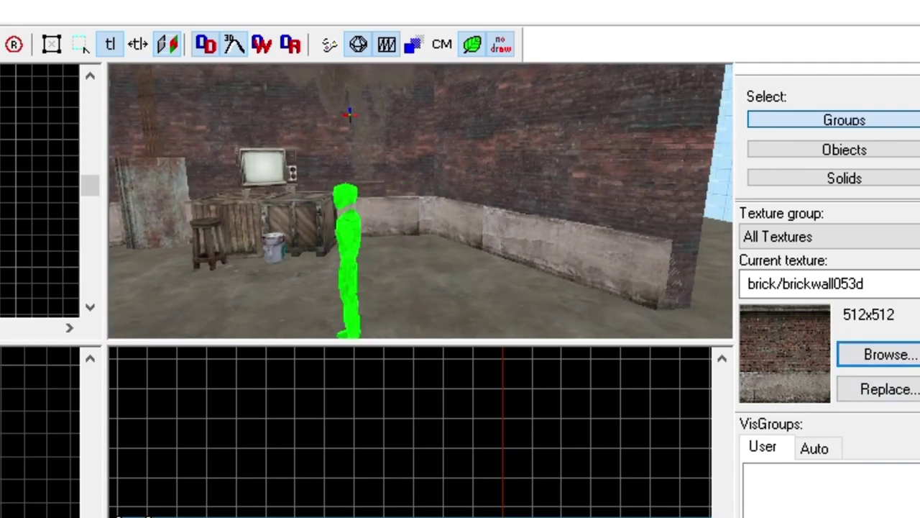
{"action": "key", "text": "Down"}
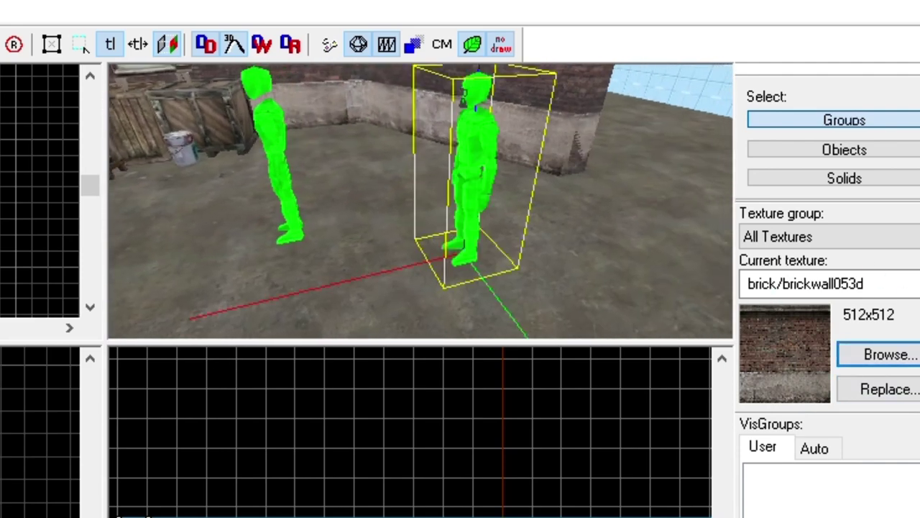